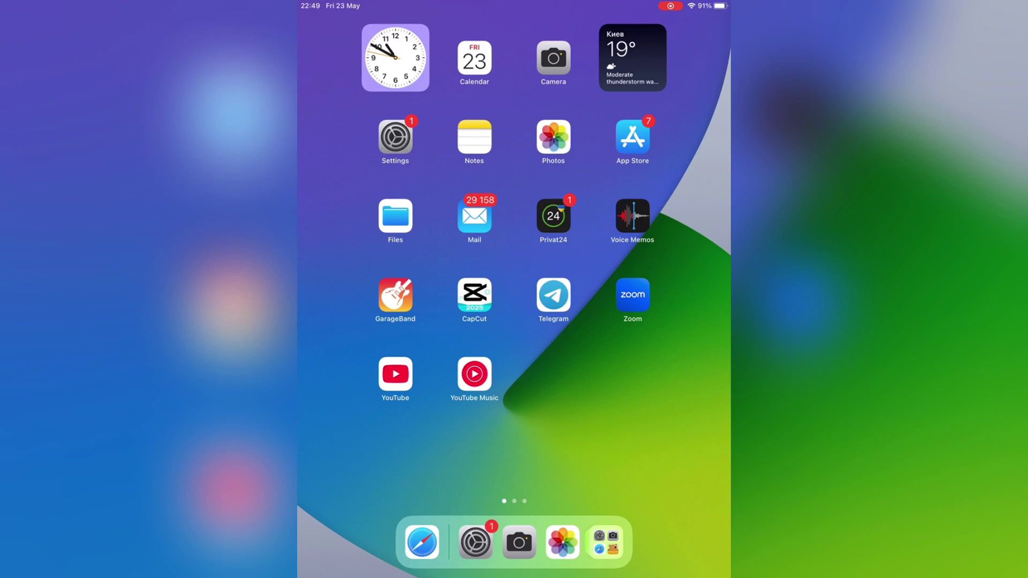
- Open Settings and reach the VPN list under General > VPN & Device Management
{"action": "left_click", "coordinate": [395, 138]}
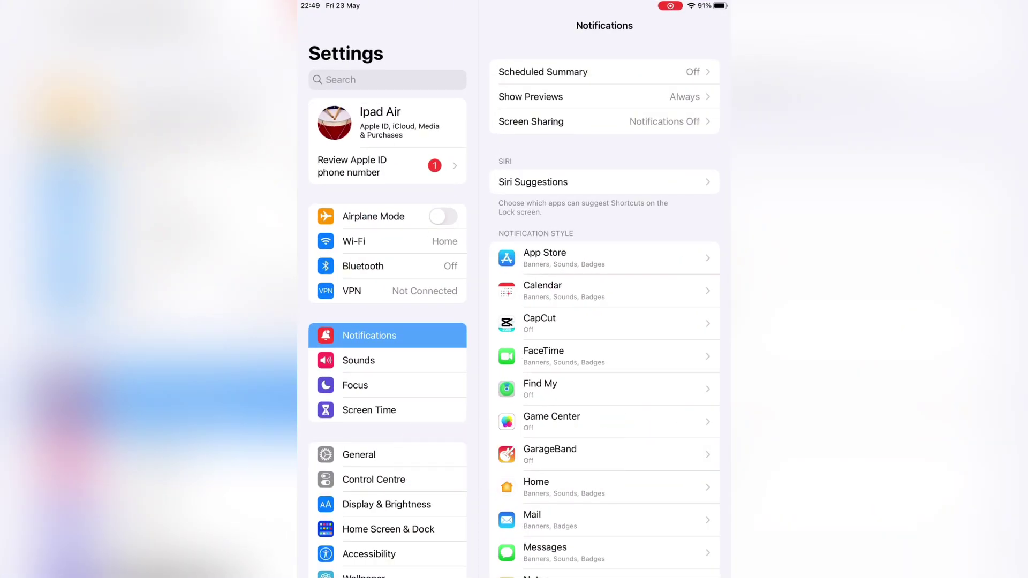
{"action": "left_click", "coordinate": [359, 455]}
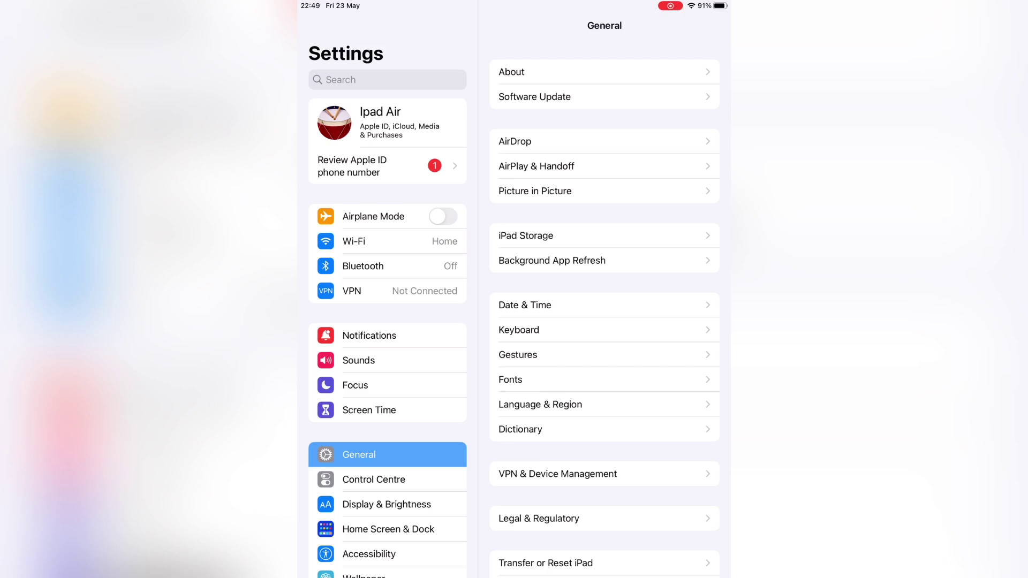
{"action": "scroll", "coordinate": [604, 322], "scroll_direction": "down", "scroll_amount": 3}
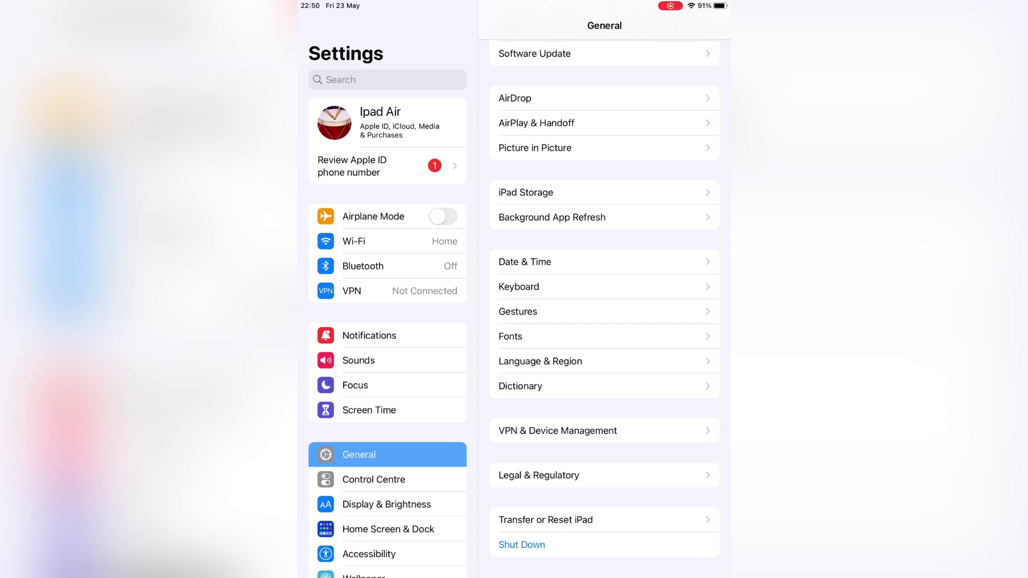
{"action": "left_click", "coordinate": [557, 431]}
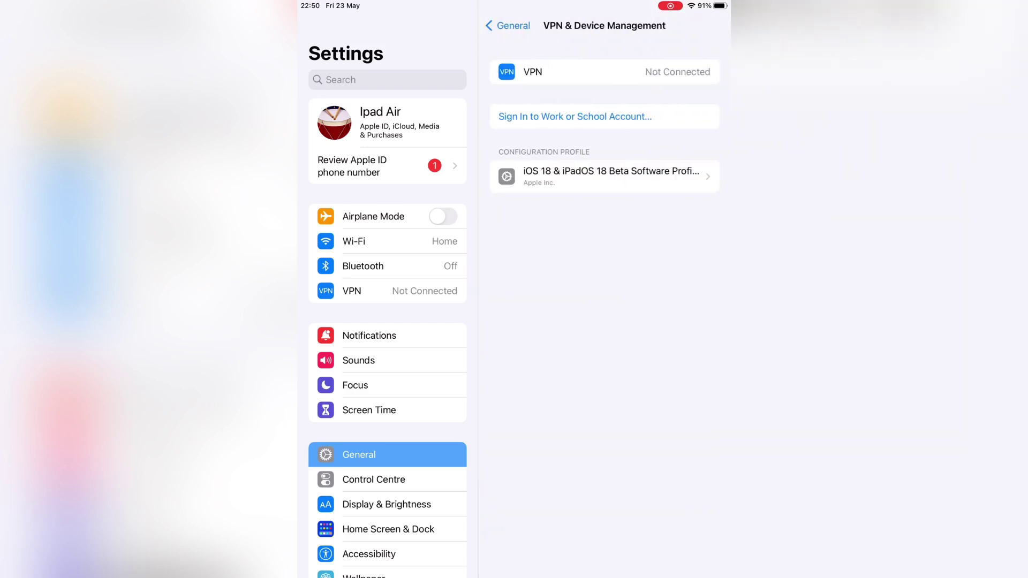
{"action": "left_click", "coordinate": [602, 71]}
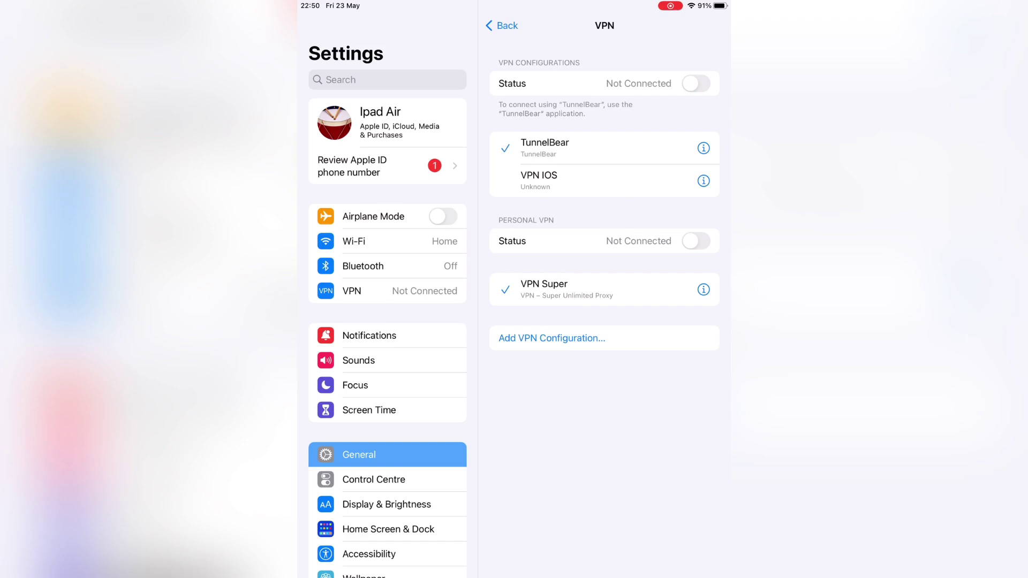
- Add a new VPN configuration and set its type to L2TP
{"action": "left_click", "coordinate": [552, 338]}
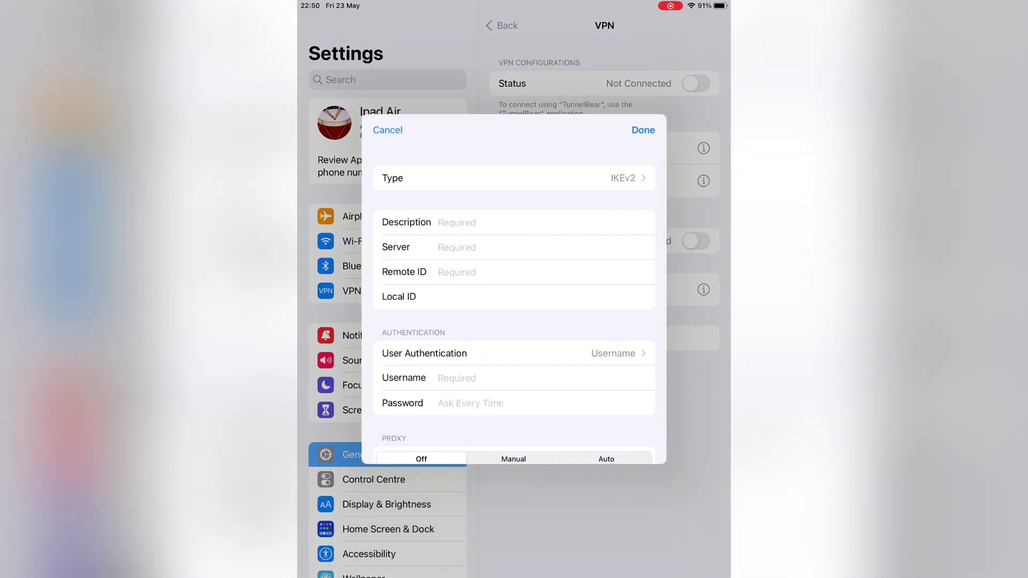
{"action": "left_click", "coordinate": [515, 178]}
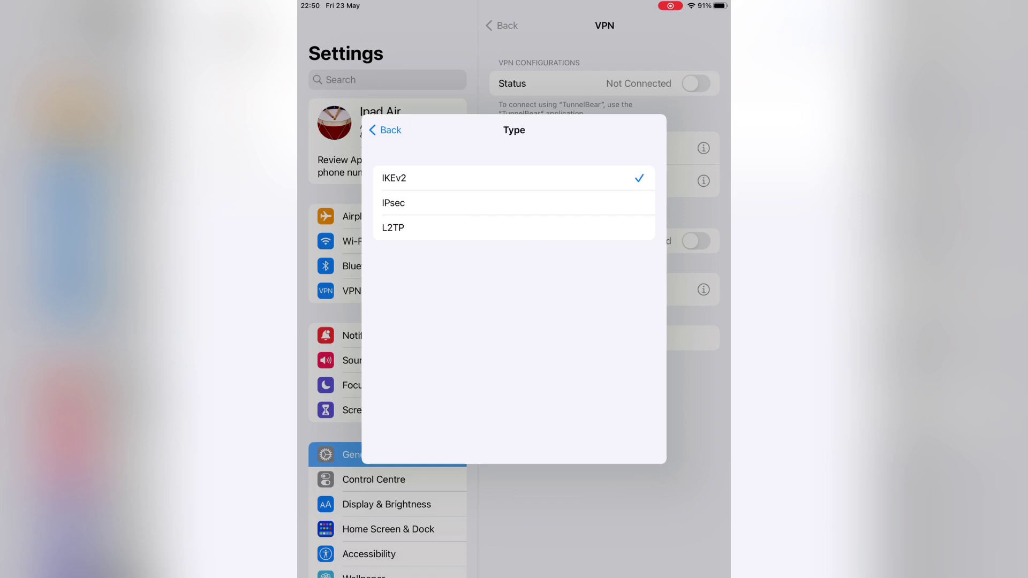
{"action": "left_click", "coordinate": [514, 227]}
{"action": "left_click", "coordinate": [385, 129]}
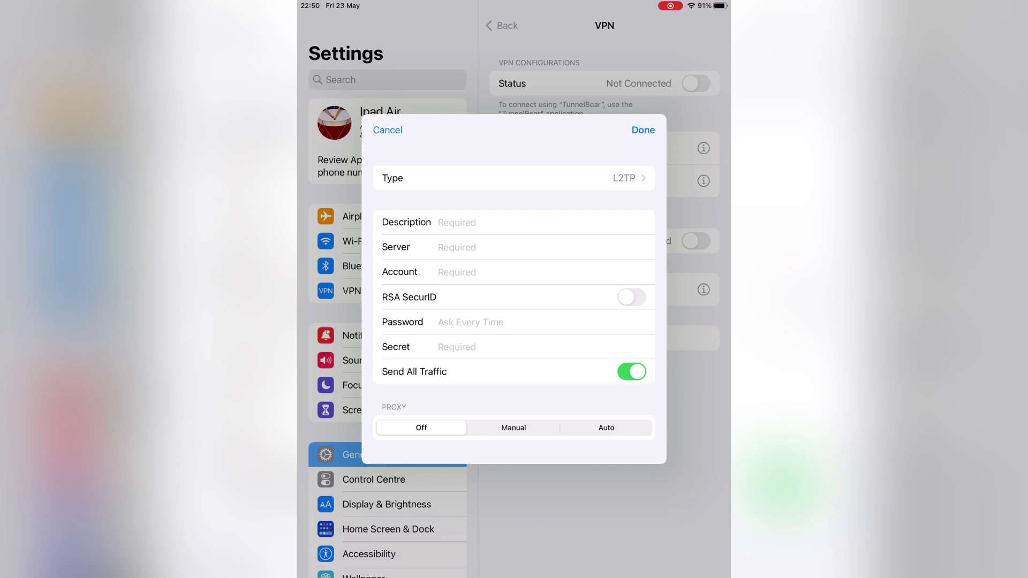
- Enter 'Vpn' as the configuration description and move to the Server field
{"action": "left_click", "coordinate": [482, 222]}
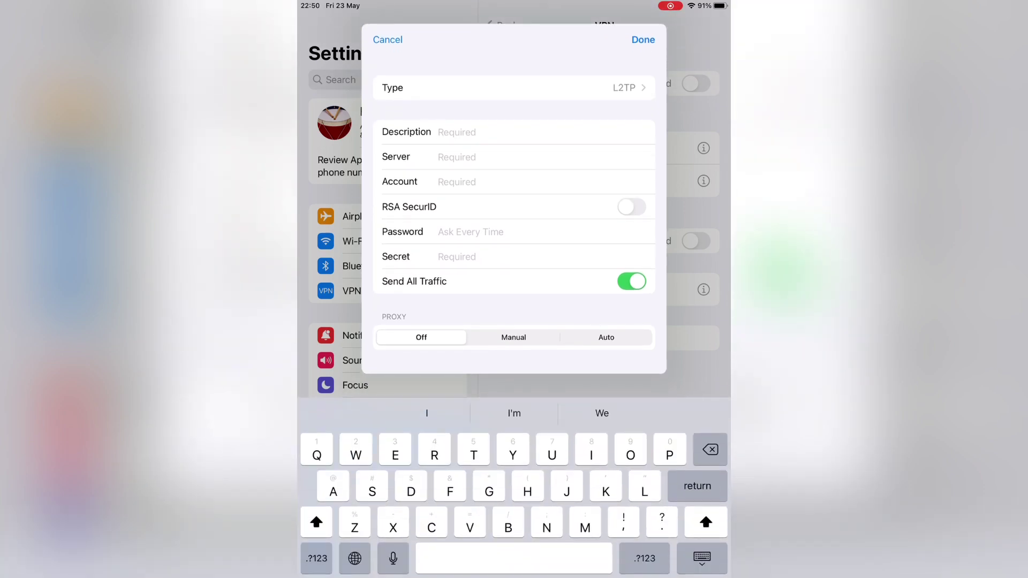
{"action": "type", "text": "V"}
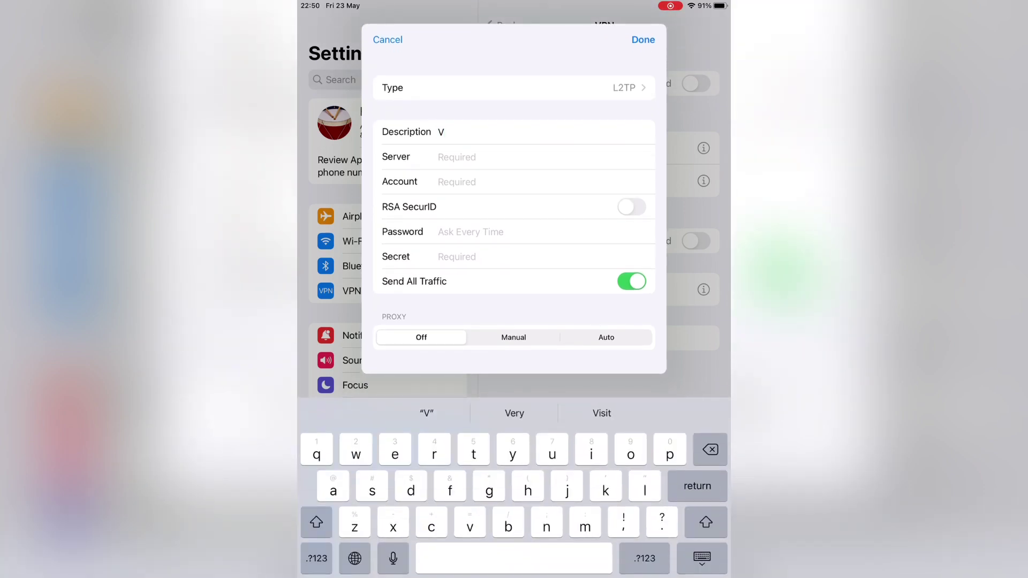
{"action": "type", "text": "pn"}
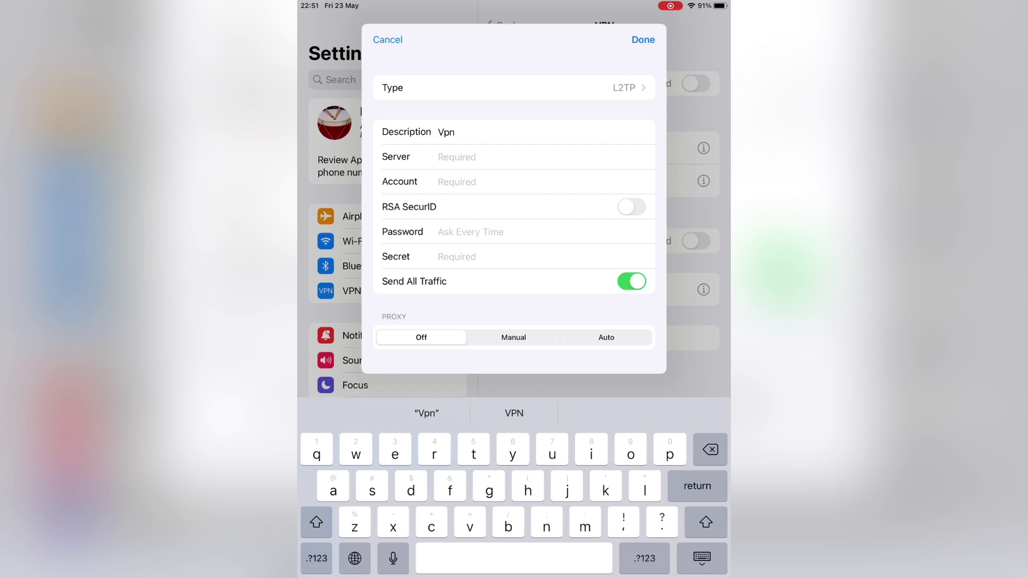
{"action": "key", "text": "Return"}
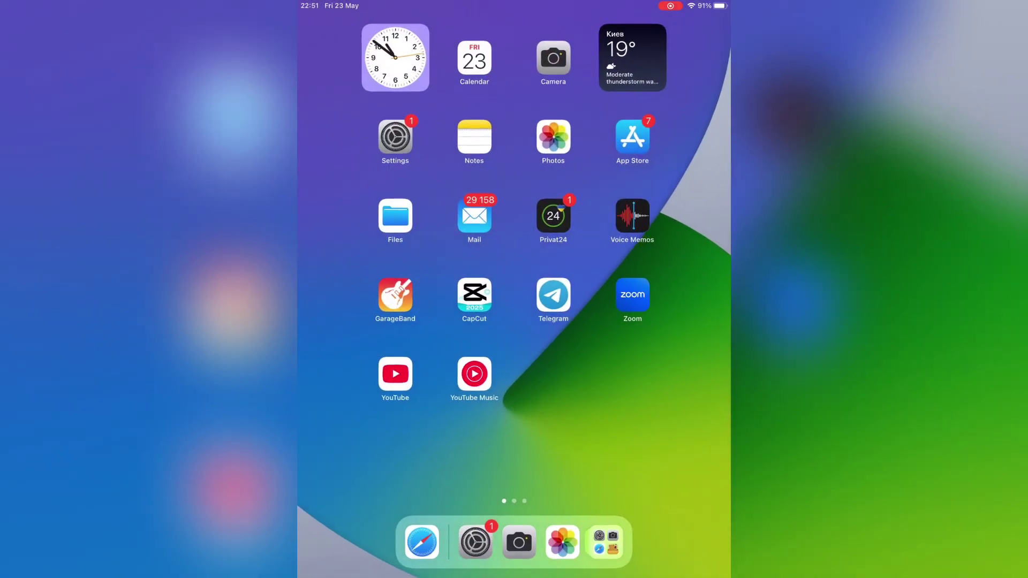
- Open Safari to view the vpngate.net server list
{"action": "left_click", "coordinate": [421, 541]}
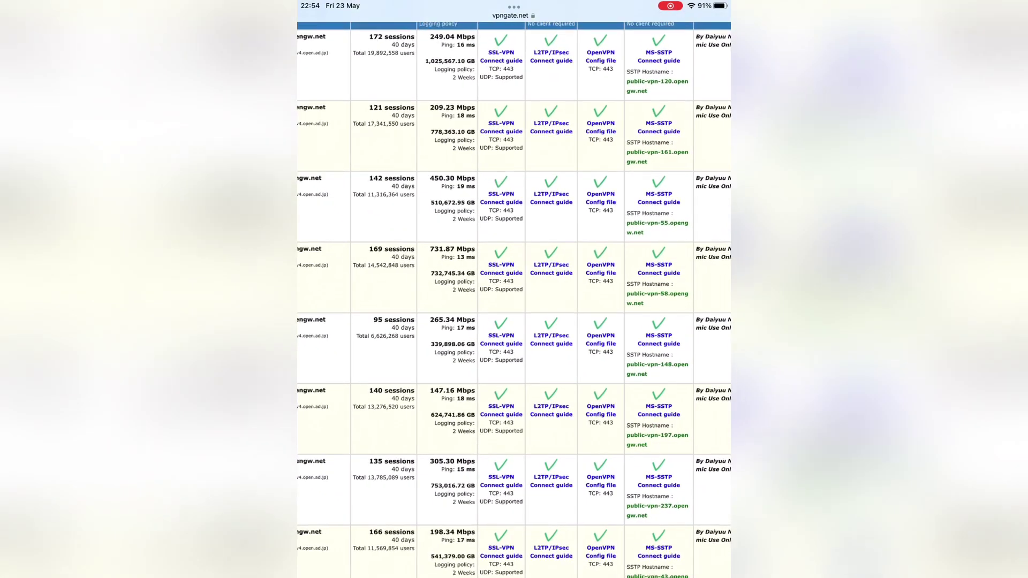
{"action": "scroll", "coordinate": [514, 322], "scroll_direction": "up", "scroll_amount": 2}
{"action": "scroll", "coordinate": [514, 289], "scroll_direction": "up", "scroll_amount": 3}
{"action": "scroll", "coordinate": [514, 289], "scroll_direction": "up", "scroll_amount": 2}
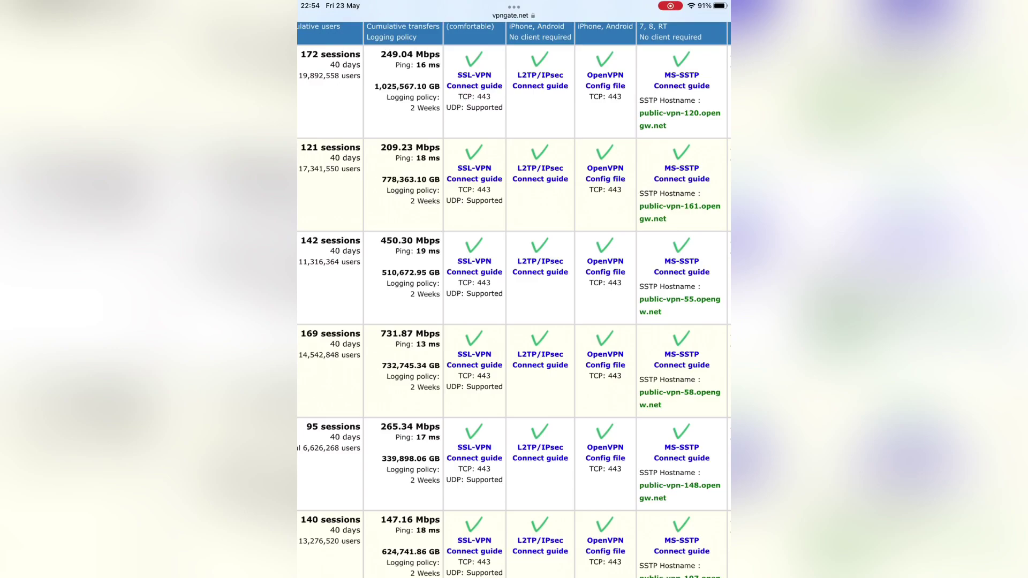
{"action": "scroll", "coordinate": [514, 289], "scroll_direction": "up", "scroll_amount": 2}
{"action": "scroll", "coordinate": [514, 322], "scroll_direction": "down", "scroll_amount": 1}
{"action": "scroll", "coordinate": [515, 322], "scroll_direction": "down", "scroll_amount": 1}
{"action": "scroll", "coordinate": [515, 321], "scroll_direction": "up", "scroll_amount": 2}
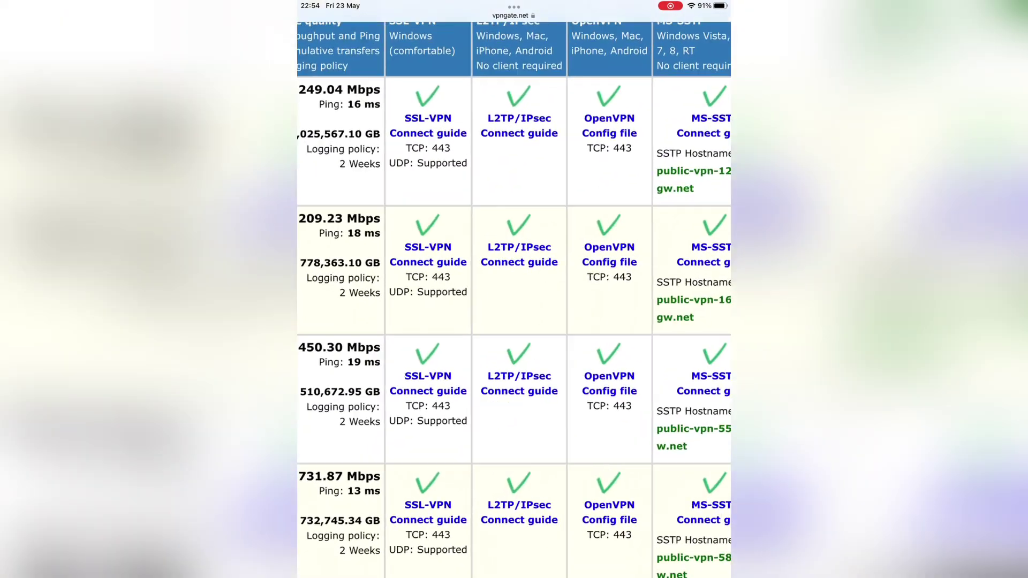
{"action": "scroll", "coordinate": [514, 322], "scroll_direction": "up", "scroll_amount": 2}
{"action": "scroll", "coordinate": [514, 322], "scroll_direction": "up", "scroll_amount": 1}
{"action": "scroll", "coordinate": [514, 322], "scroll_direction": "up", "scroll_amount": 1}
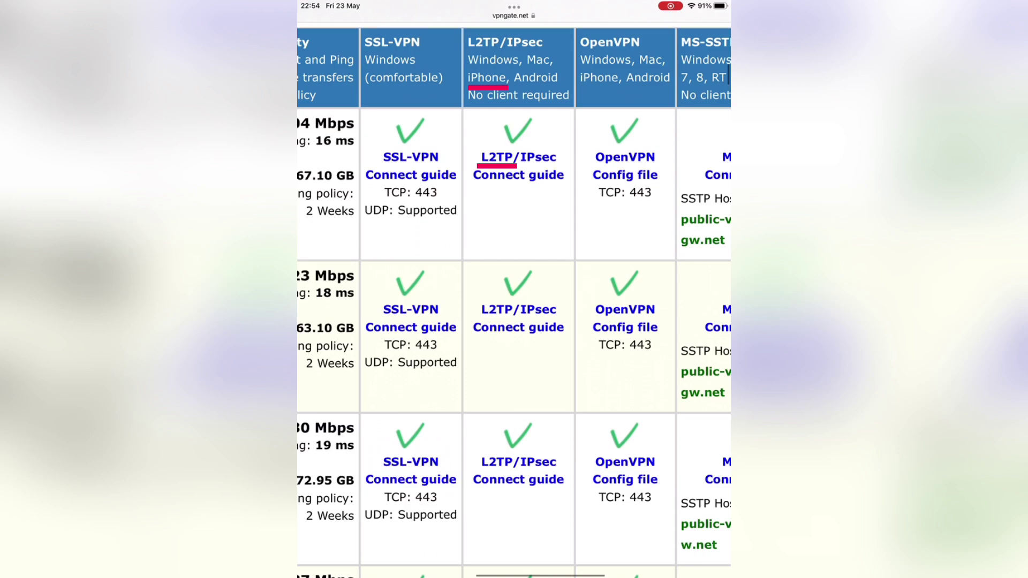
{"action": "scroll", "coordinate": [514, 322], "scroll_direction": "left", "scroll_amount": 5}
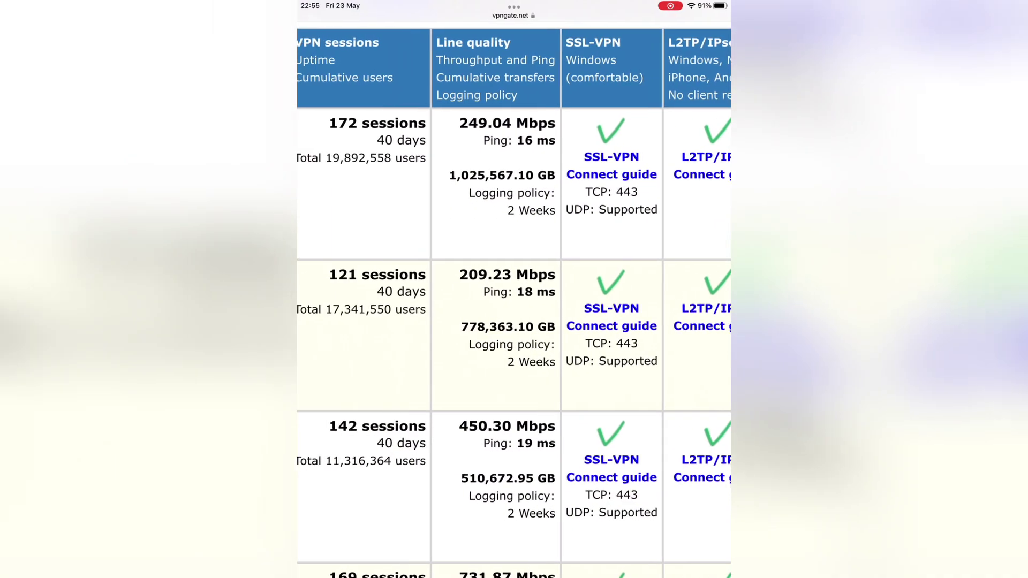
{"action": "scroll", "coordinate": [514, 321], "scroll_direction": "left", "scroll_amount": 5}
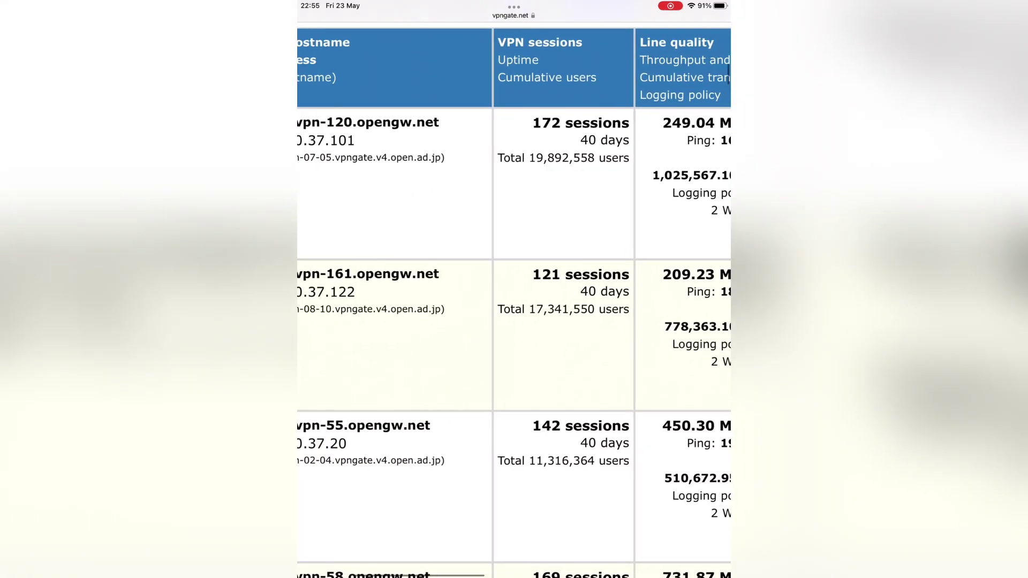
{"action": "scroll", "coordinate": [513, 321], "scroll_direction": "left", "scroll_amount": 2}
{"action": "scroll", "coordinate": [514, 321], "scroll_direction": "left", "scroll_amount": 2}
{"action": "scroll", "coordinate": [514, 321], "scroll_direction": "left", "scroll_amount": 2}
{"action": "scroll", "coordinate": [513, 322], "scroll_direction": "left", "scroll_amount": 1}
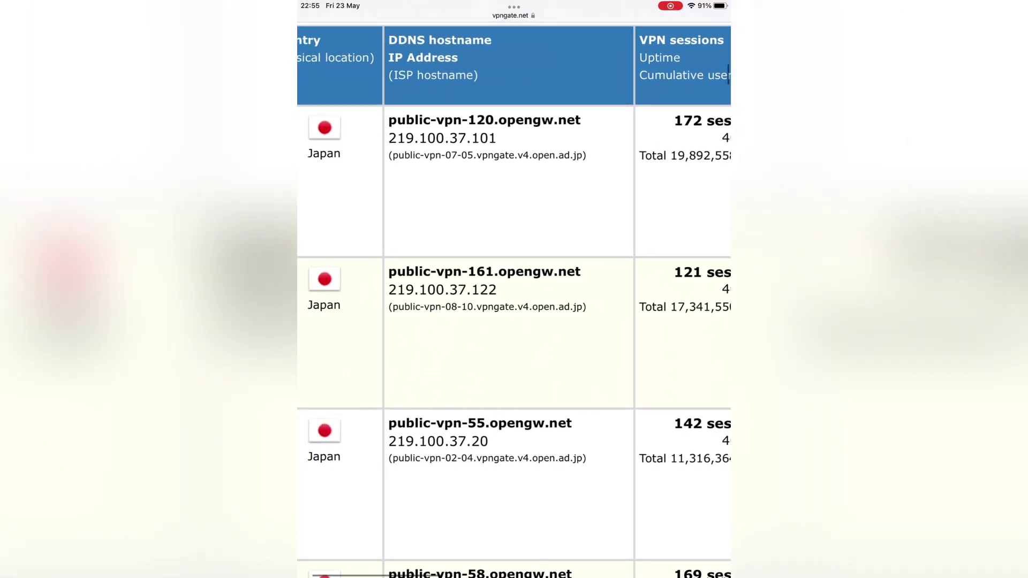
{"action": "scroll", "coordinate": [513, 321], "scroll_direction": "left", "scroll_amount": 2}
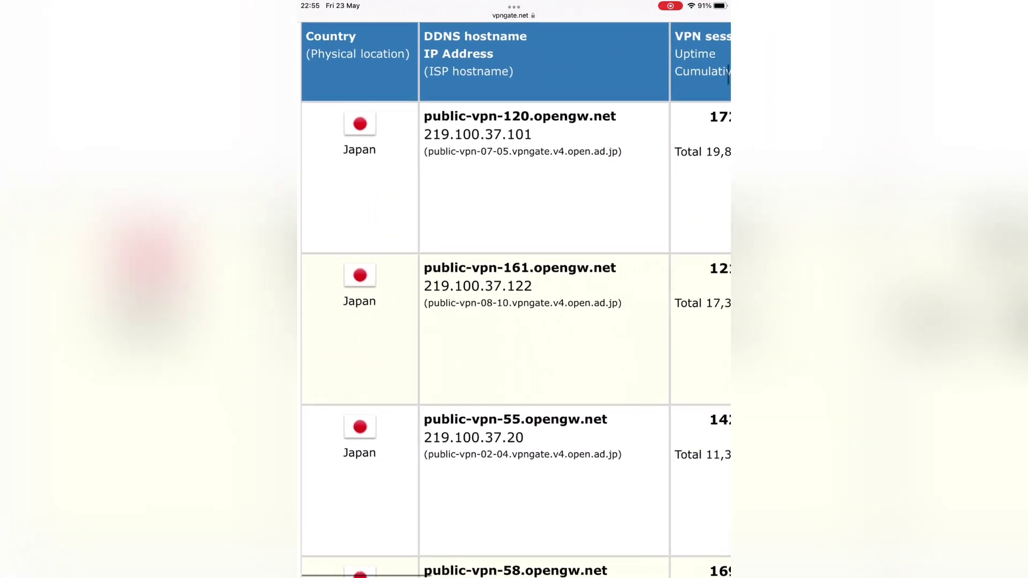
{"action": "scroll", "coordinate": [514, 322], "scroll_direction": "up", "scroll_amount": 1}
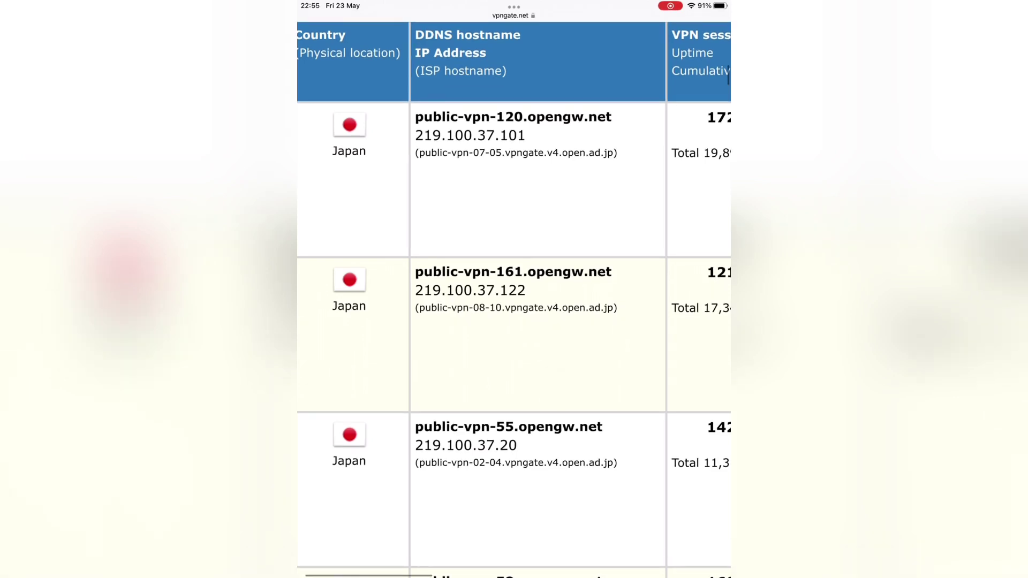
- Copy the first server's IP address, 219.100.37.101, from the vpngate table
{"action": "left_click", "coordinate": [434, 136]}
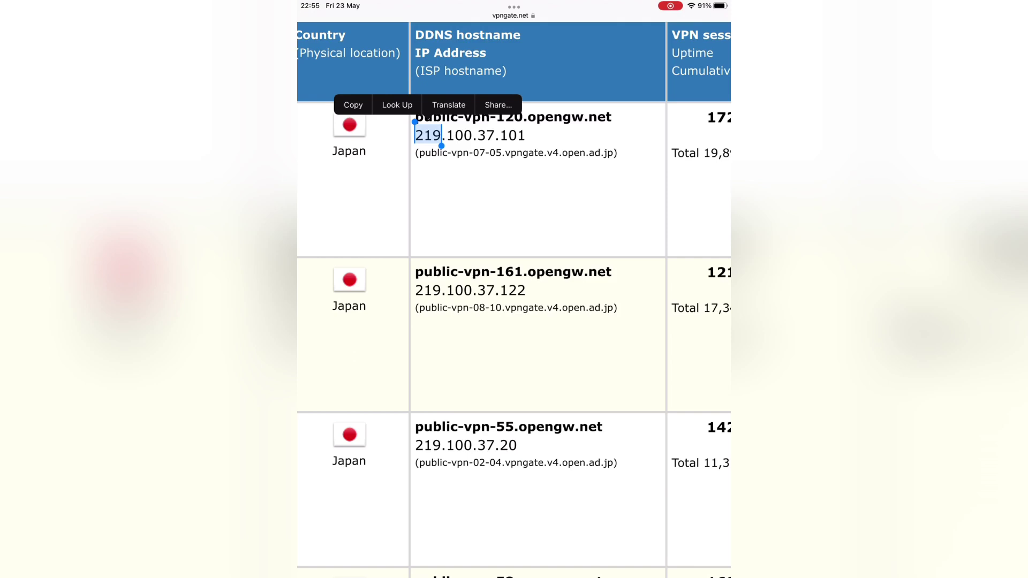
{"action": "left_click_drag", "start_coordinate": [447, 144], "coordinate": [527, 144]}
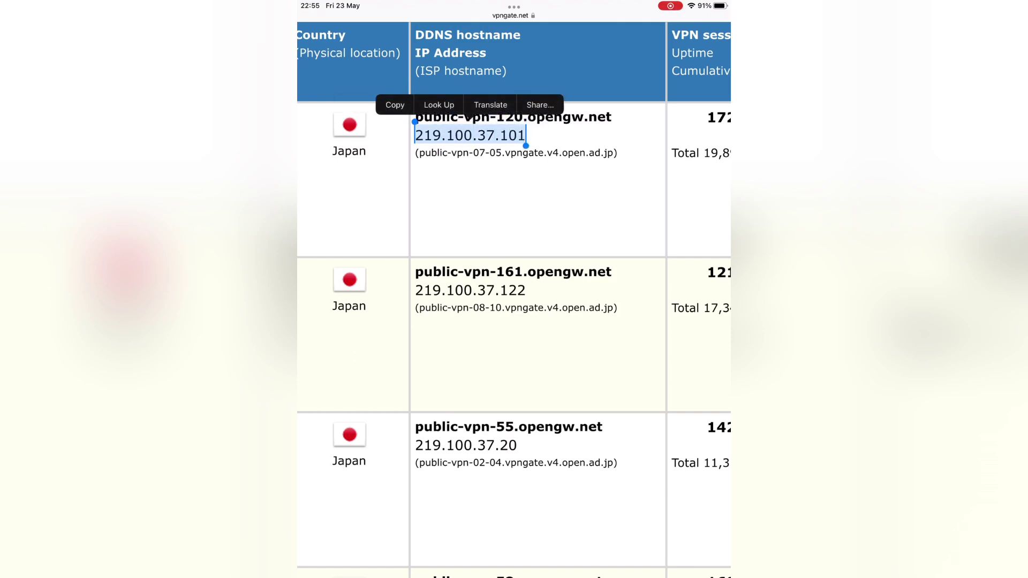
{"action": "left_click", "coordinate": [395, 105]}
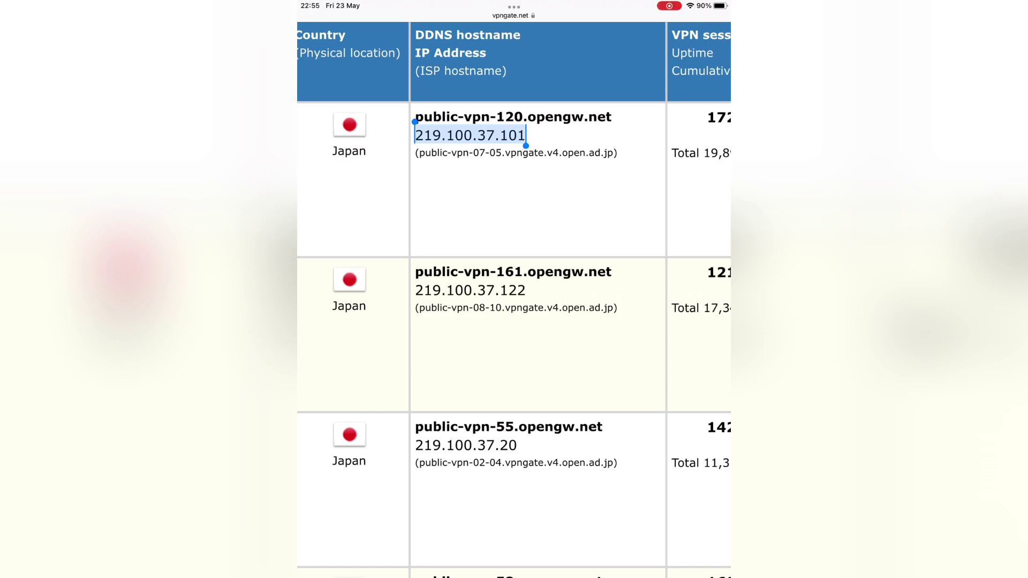
{"action": "scroll", "coordinate": [514, 289], "scroll_direction": "down", "scroll_amount": 2}
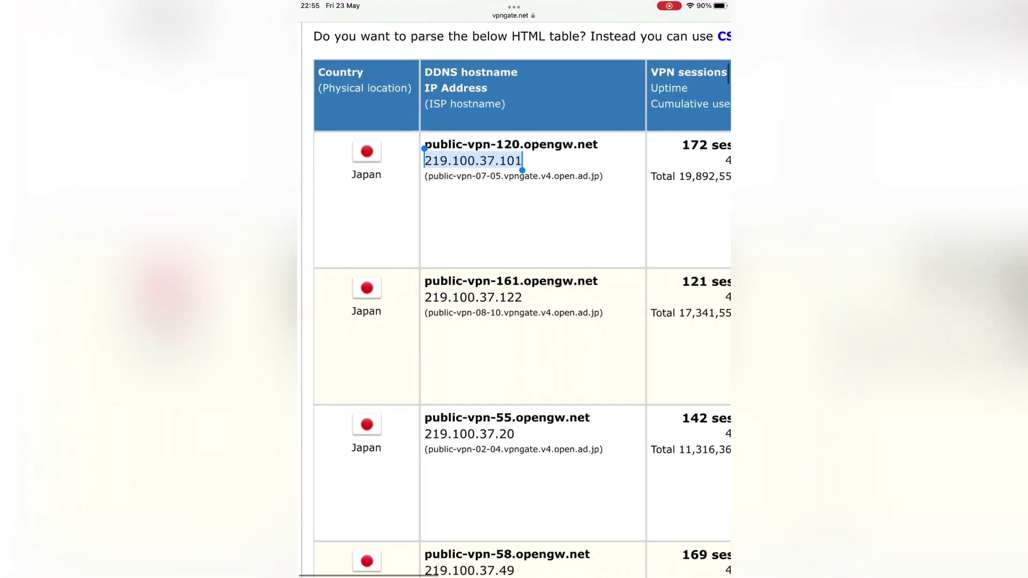
{"action": "scroll", "coordinate": [515, 289], "scroll_direction": "down", "scroll_amount": 2}
{"action": "scroll", "coordinate": [513, 289], "scroll_direction": "down", "scroll_amount": 2}
{"action": "scroll", "coordinate": [514, 289], "scroll_direction": "down", "scroll_amount": 1}
{"action": "scroll", "coordinate": [514, 289], "scroll_direction": "down", "scroll_amount": 1}
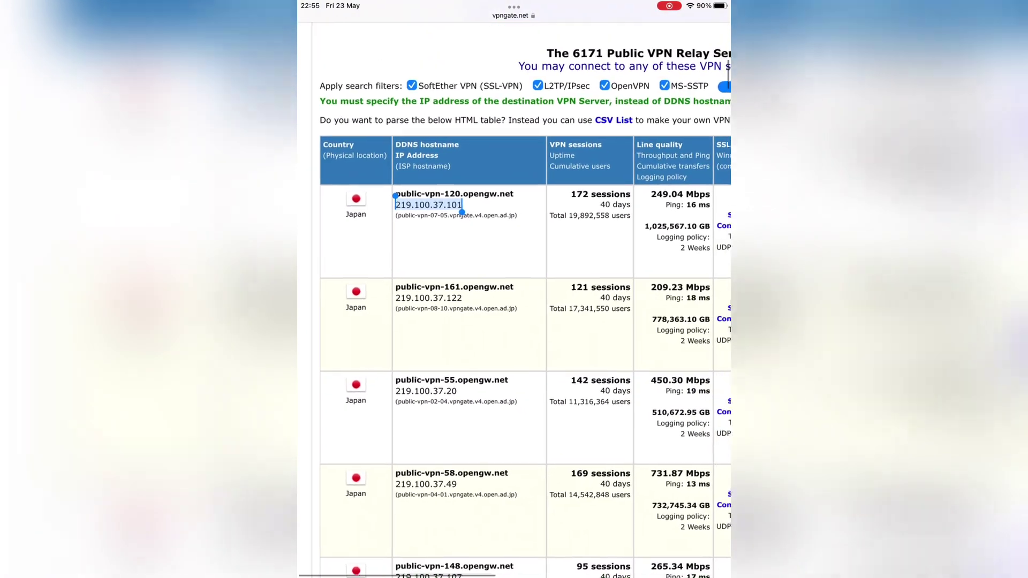
{"action": "scroll", "coordinate": [513, 290], "scroll_direction": "down", "scroll_amount": 2}
{"action": "scroll", "coordinate": [514, 289], "scroll_direction": "down", "scroll_amount": 2}
{"action": "scroll", "coordinate": [513, 289], "scroll_direction": "down", "scroll_amount": 1}
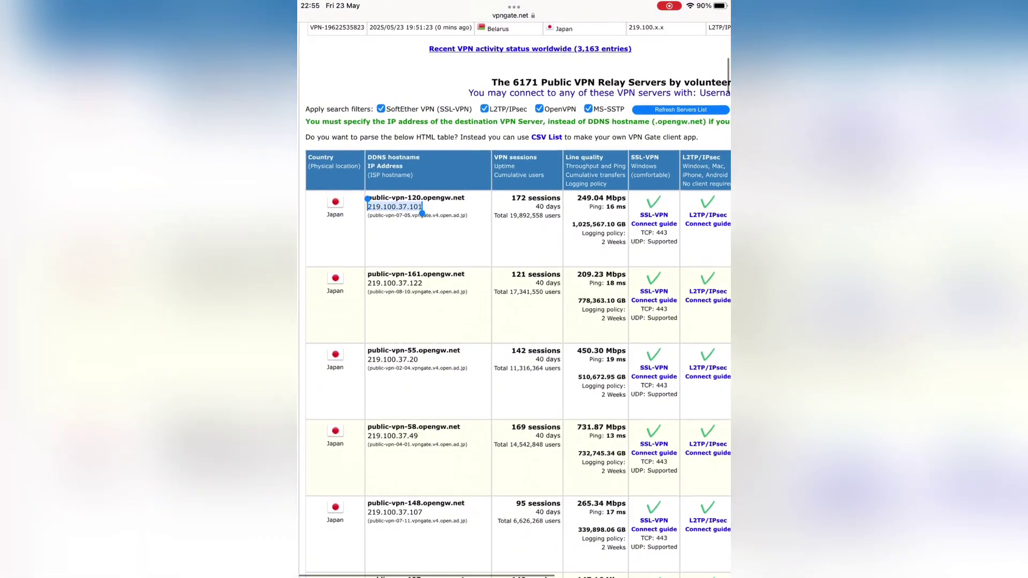
{"action": "scroll", "coordinate": [515, 321], "scroll_direction": "up", "scroll_amount": 1}
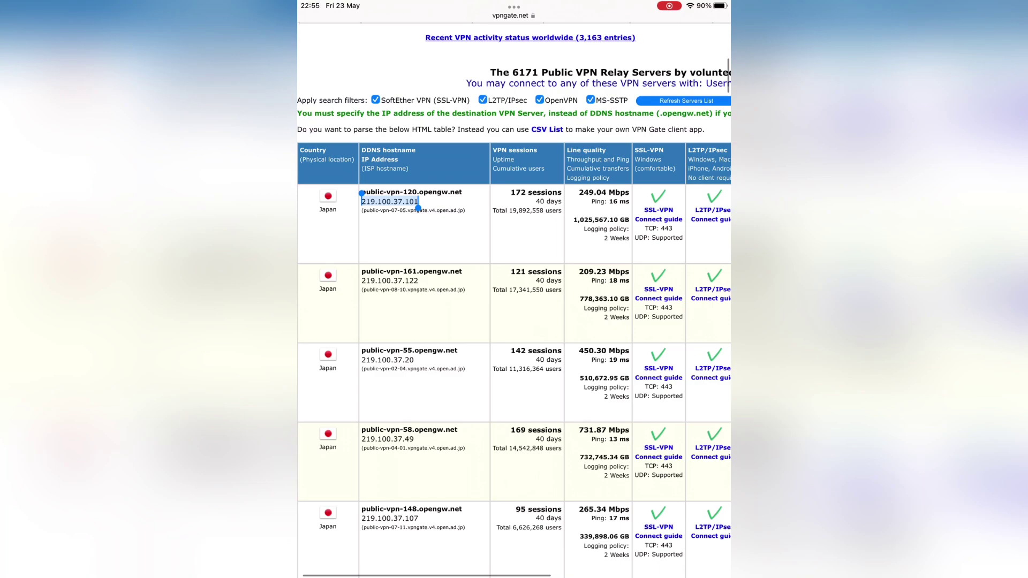
{"action": "scroll", "coordinate": [514, 289], "scroll_direction": "down", "scroll_amount": 1}
{"action": "scroll", "coordinate": [514, 289], "scroll_direction": "down", "scroll_amount": 2}
{"action": "scroll", "coordinate": [514, 289], "scroll_direction": "down", "scroll_amount": 1}
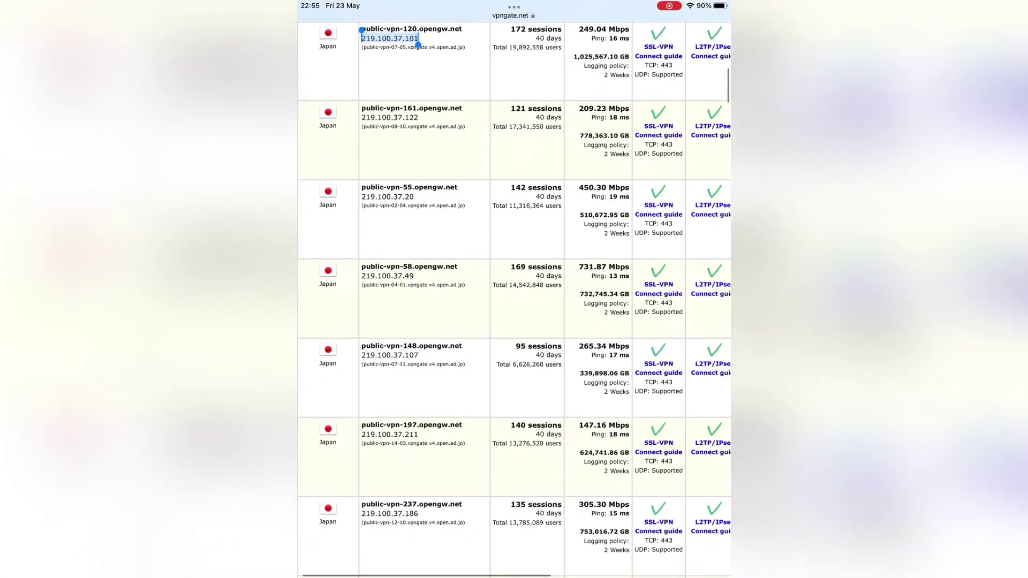
{"action": "scroll", "coordinate": [515, 289], "scroll_direction": "down", "scroll_amount": 2}
{"action": "scroll", "coordinate": [514, 289], "scroll_direction": "down", "scroll_amount": 5}
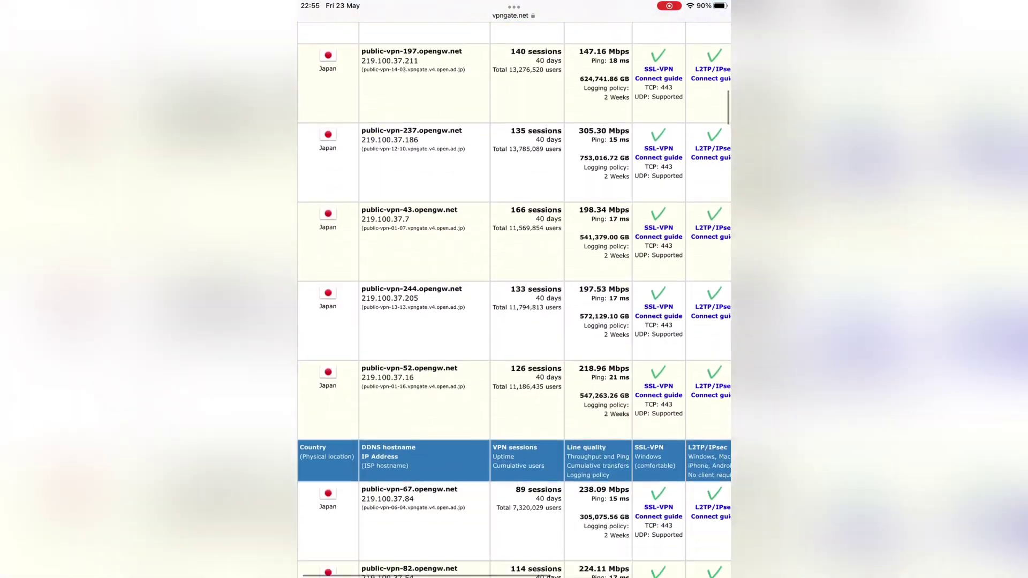
{"action": "scroll", "coordinate": [514, 289], "scroll_direction": "down", "scroll_amount": 3}
{"action": "scroll", "coordinate": [514, 290], "scroll_direction": "down", "scroll_amount": 3}
{"action": "scroll", "coordinate": [514, 289], "scroll_direction": "down", "scroll_amount": 3}
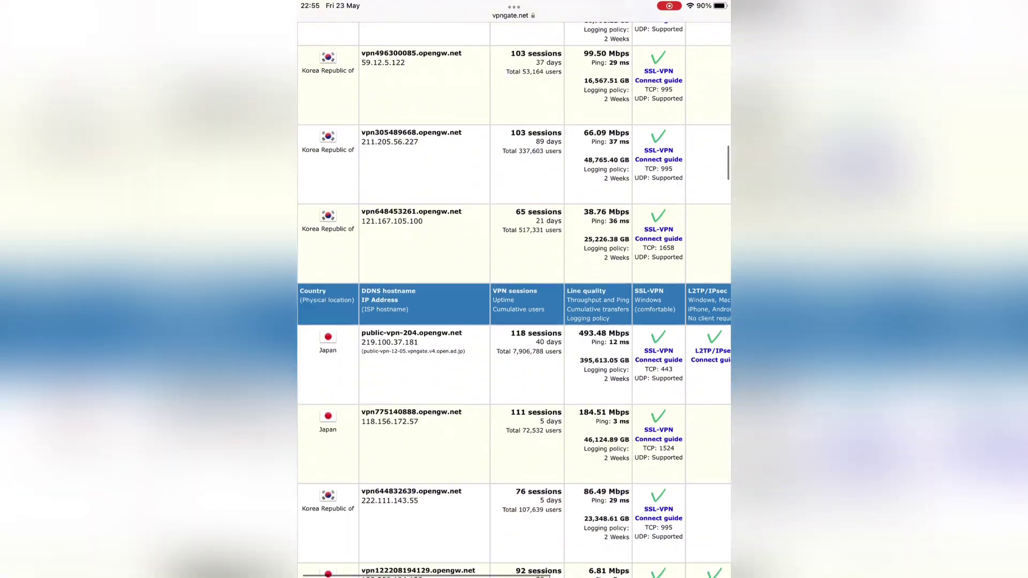
{"action": "scroll", "coordinate": [514, 290], "scroll_direction": "down", "scroll_amount": 2}
{"action": "scroll", "coordinate": [514, 289], "scroll_direction": "down", "scroll_amount": 2}
{"action": "scroll", "coordinate": [515, 289], "scroll_direction": "down", "scroll_amount": 3}
{"action": "scroll", "coordinate": [514, 289], "scroll_direction": "down", "scroll_amount": 4}
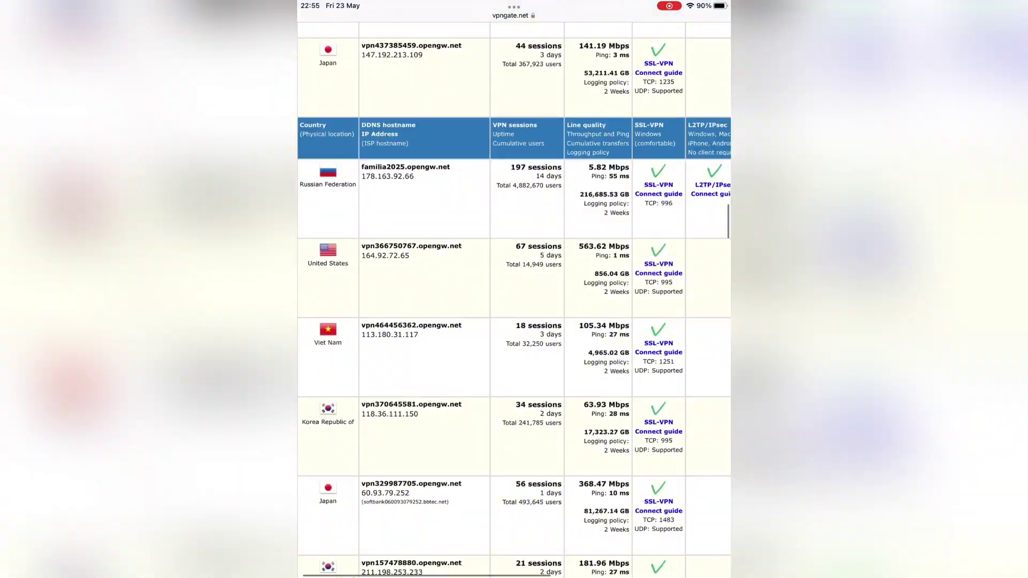
{"action": "scroll", "coordinate": [514, 290], "scroll_direction": "down", "scroll_amount": 4}
{"action": "scroll", "coordinate": [513, 289], "scroll_direction": "down", "scroll_amount": 2}
{"action": "scroll", "coordinate": [513, 289], "scroll_direction": "down", "scroll_amount": 1}
{"action": "scroll", "coordinate": [515, 289], "scroll_direction": "down", "scroll_amount": 2}
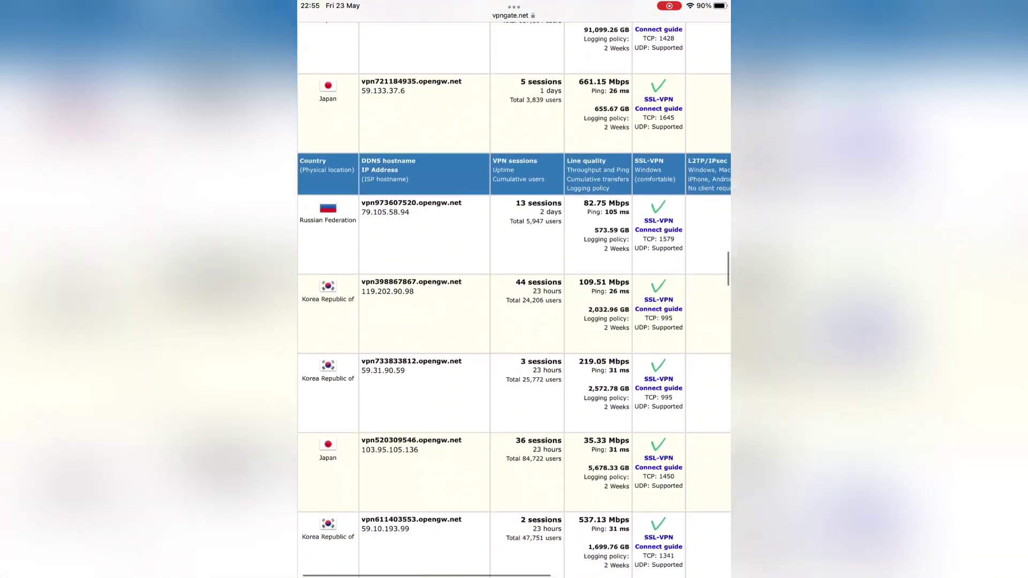
{"action": "scroll", "coordinate": [513, 289], "scroll_direction": "down", "scroll_amount": 4}
{"action": "scroll", "coordinate": [514, 289], "scroll_direction": "down", "scroll_amount": 2}
{"action": "scroll", "coordinate": [514, 289], "scroll_direction": "down", "scroll_amount": 2}
{"action": "scroll", "coordinate": [514, 289], "scroll_direction": "down", "scroll_amount": 2}
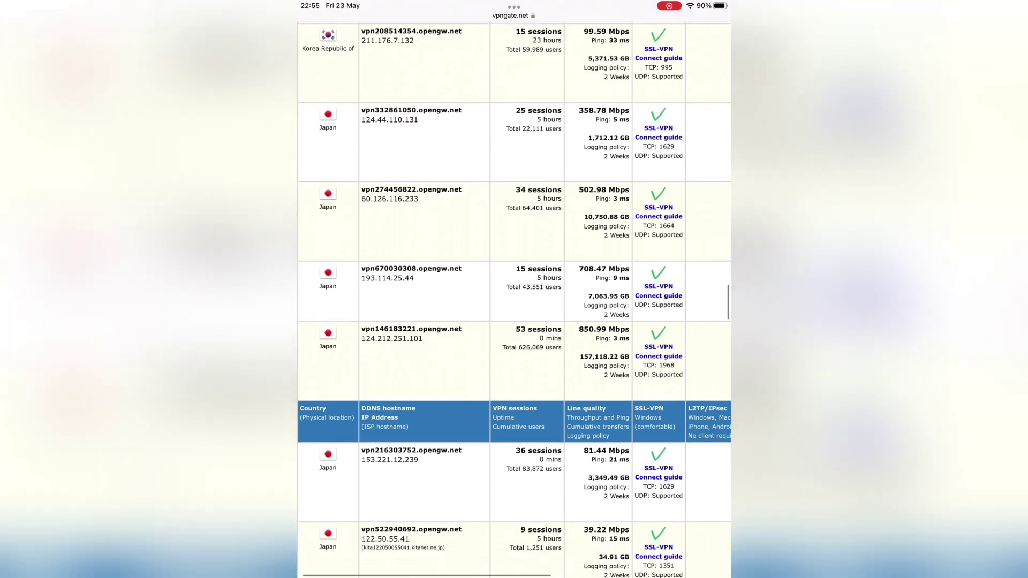
{"action": "scroll", "coordinate": [514, 289], "scroll_direction": "down", "scroll_amount": 1}
{"action": "scroll", "coordinate": [514, 289], "scroll_direction": "down", "scroll_amount": 3}
{"action": "scroll", "coordinate": [514, 289], "scroll_direction": "down", "scroll_amount": 2}
{"action": "scroll", "coordinate": [514, 289], "scroll_direction": "down", "scroll_amount": 1}
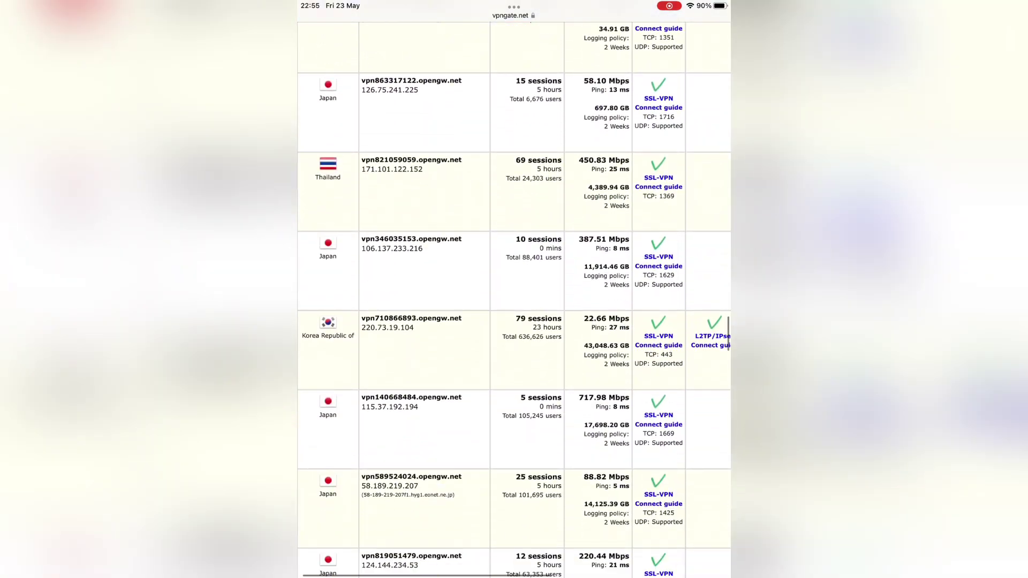
{"action": "scroll", "coordinate": [514, 290], "scroll_direction": "down", "scroll_amount": 2}
{"action": "scroll", "coordinate": [515, 289], "scroll_direction": "down", "scroll_amount": 1}
{"action": "scroll", "coordinate": [514, 289], "scroll_direction": "down", "scroll_amount": 2}
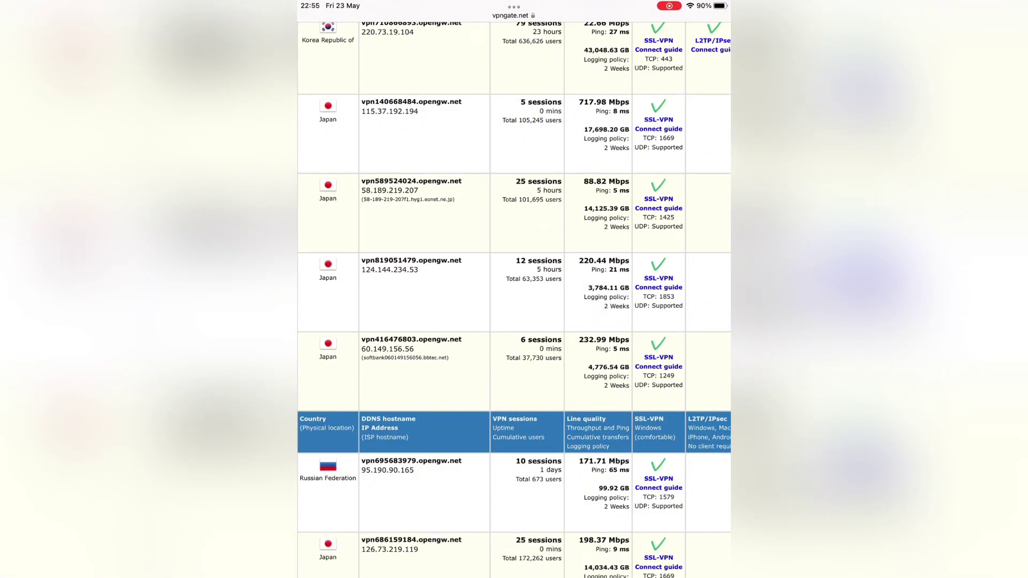
- Leave Safari and return to the Home Screen
{"action": "left_click_drag", "start_coordinate": [514, 574], "coordinate": [514, 321]}
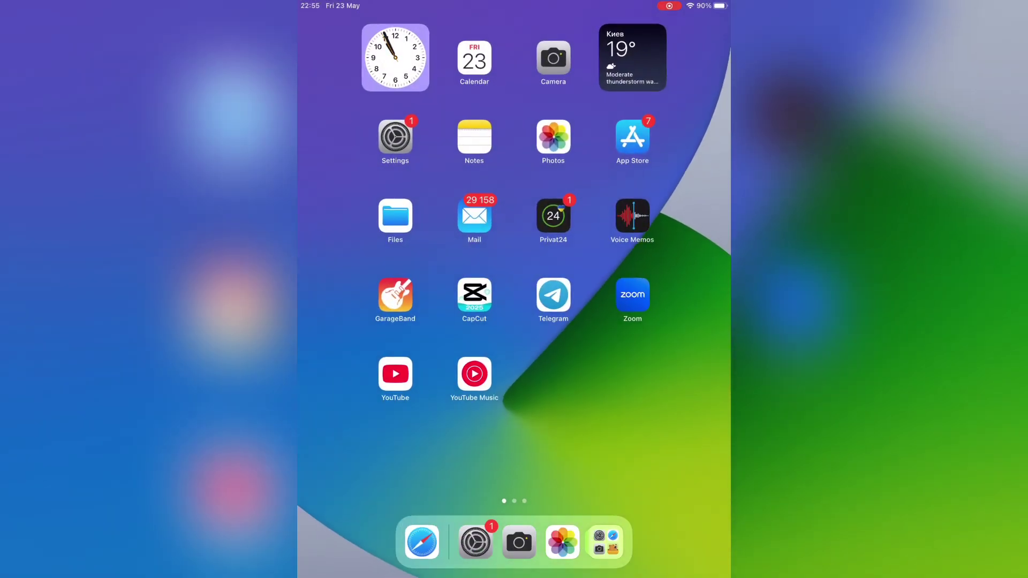
- Back in Settings, paste 219.100.37.101 as the server and enter account 'vpn'
{"action": "left_click", "coordinate": [475, 542]}
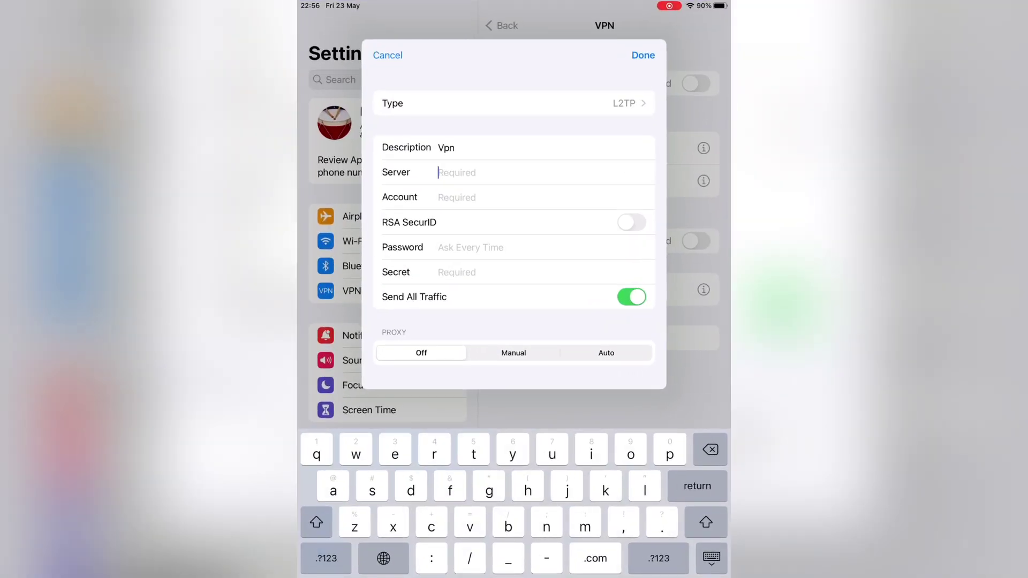
{"action": "left_click", "coordinate": [440, 172]}
{"action": "left_click", "coordinate": [452, 147]}
{"action": "key", "text": "Return"}
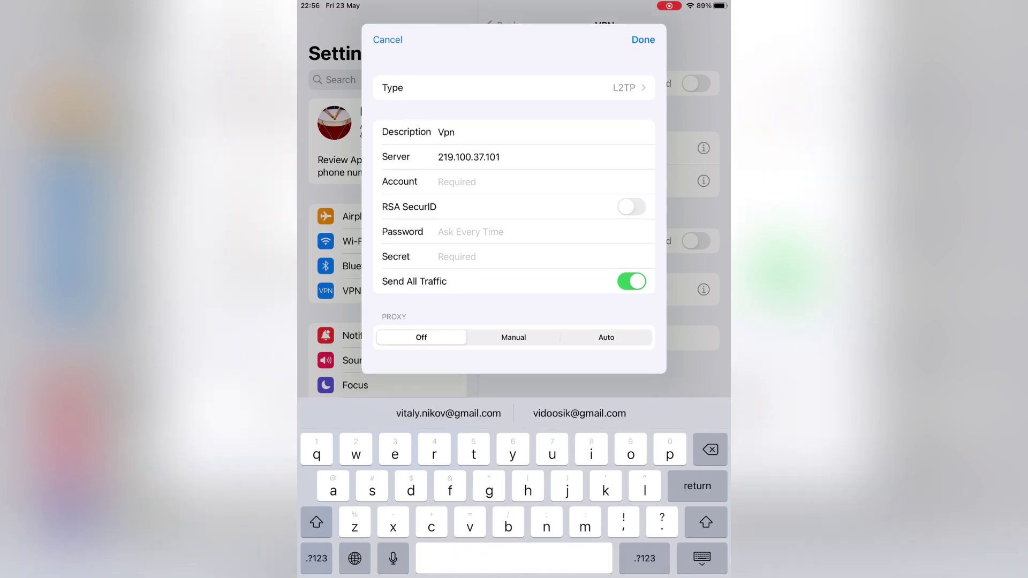
{"action": "type", "text": "vp"}
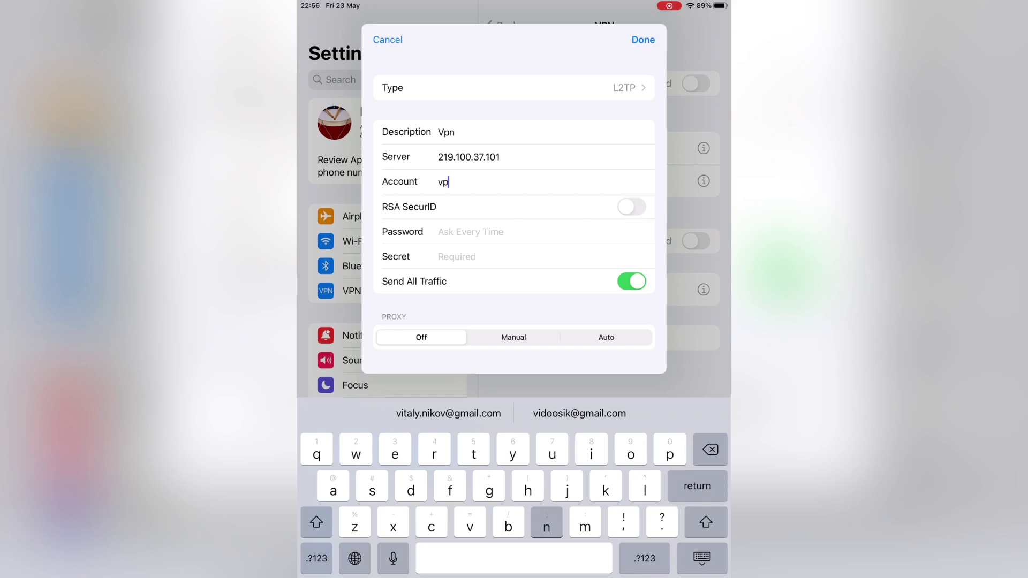
{"action": "type", "text": "n"}
{"action": "key", "text": "Return"}
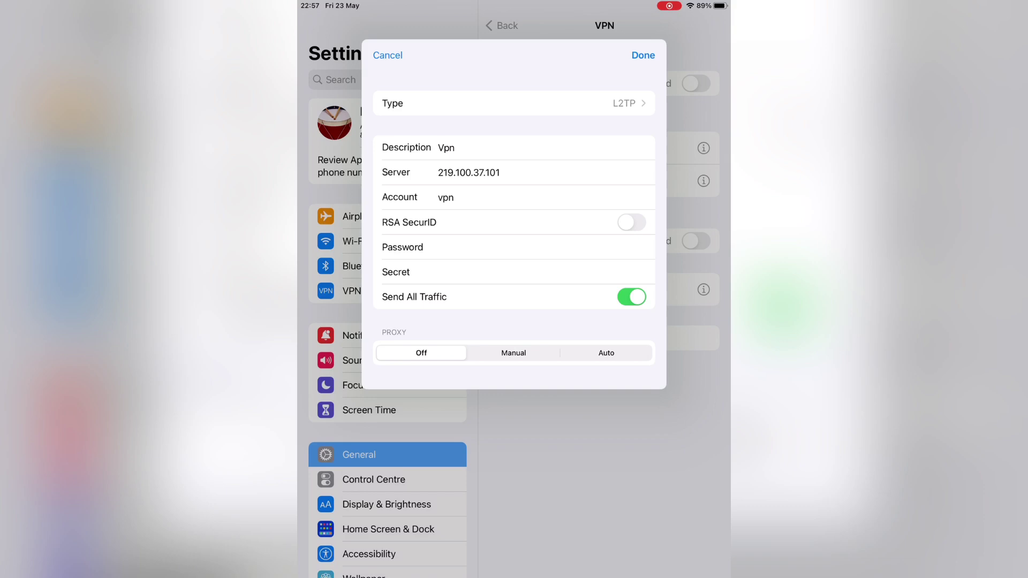
- Save the Vpn configuration, select and connect it, then go Home
{"action": "left_click", "coordinate": [642, 55]}
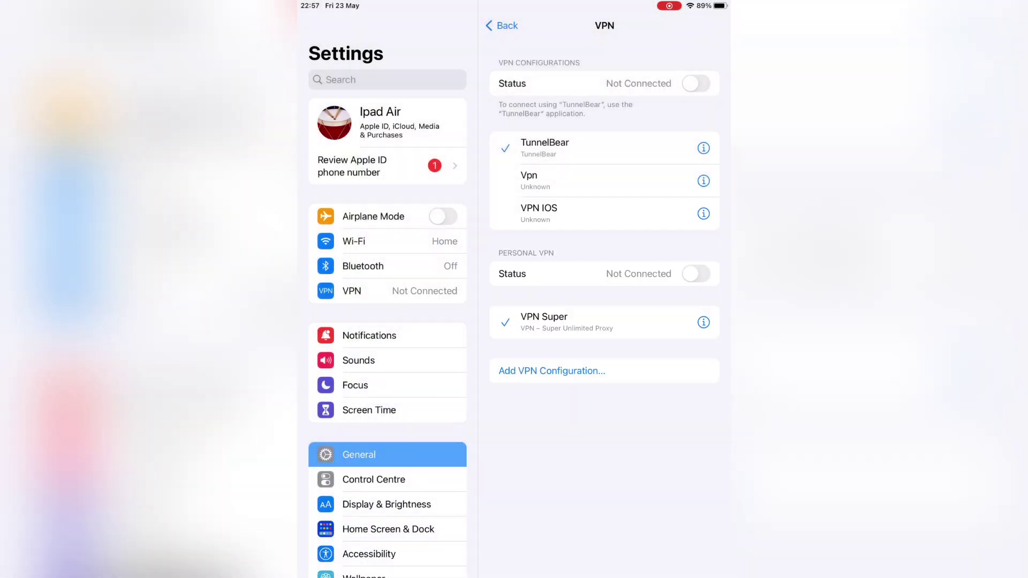
{"action": "left_click", "coordinate": [562, 181]}
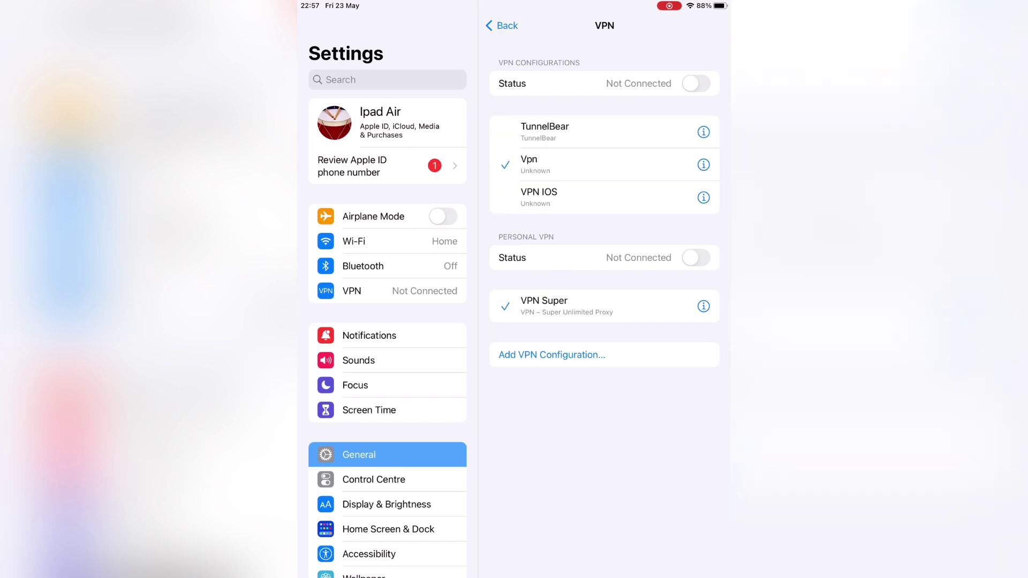
{"action": "left_click", "coordinate": [696, 84]}
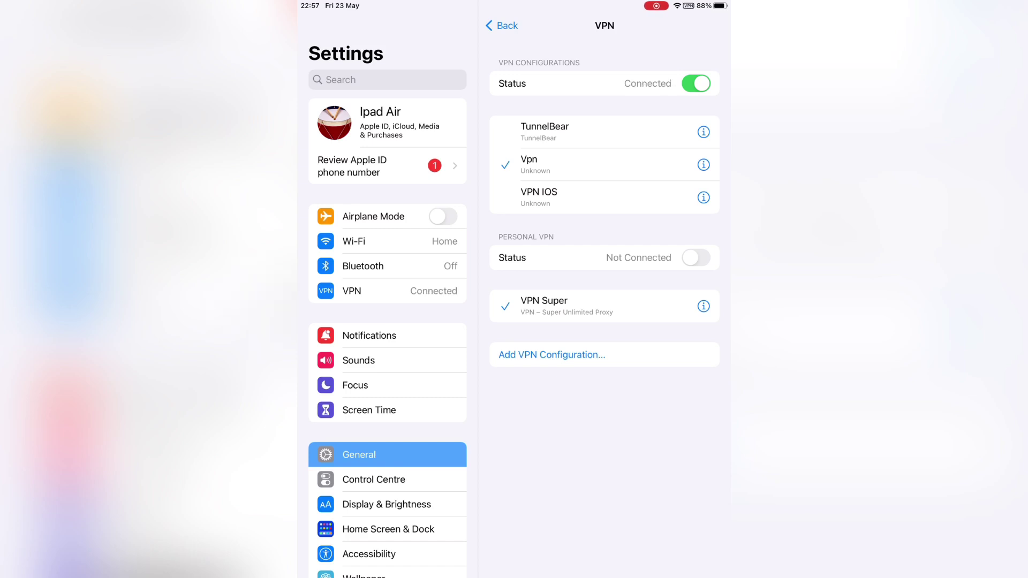
{"action": "key", "text": "super+h"}
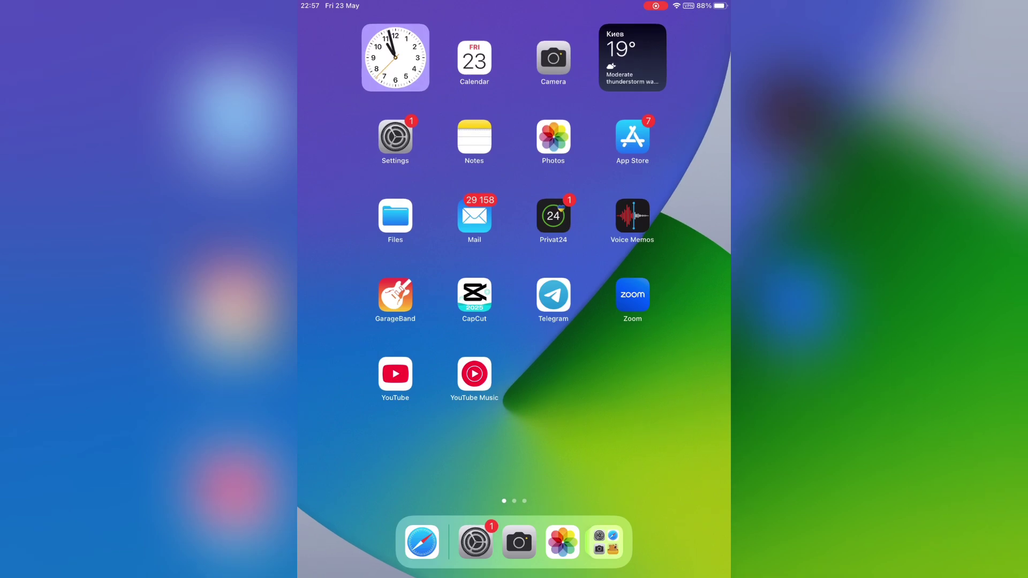